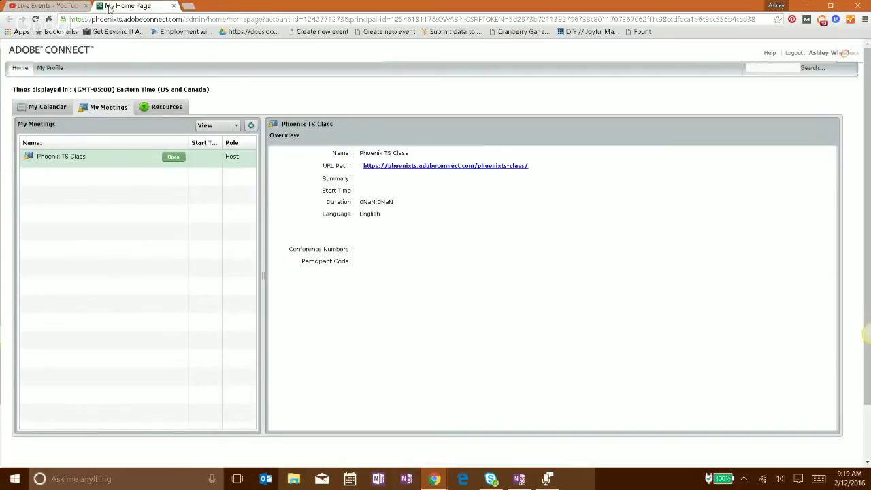
# Step: View the My Profile page with the user information, and return to the home page
pyautogui.moveTo(109, 10); pyautogui.dragTo(136, 8)
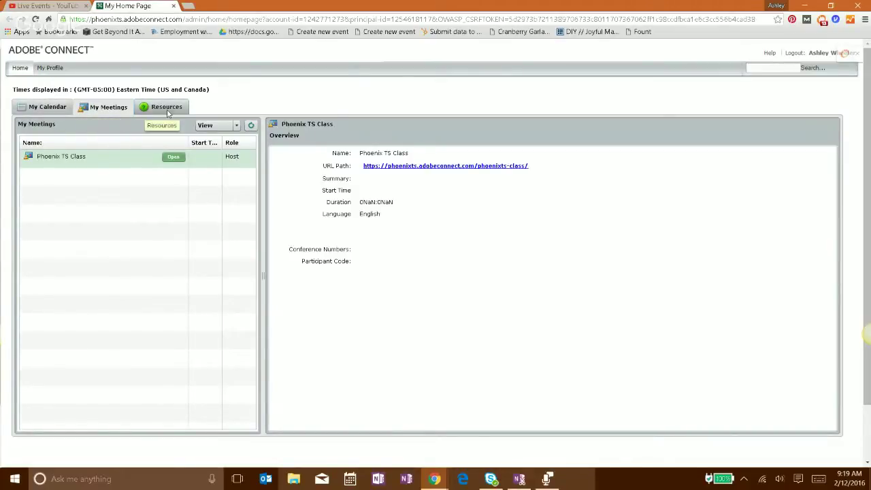
pyautogui.click(50, 70)
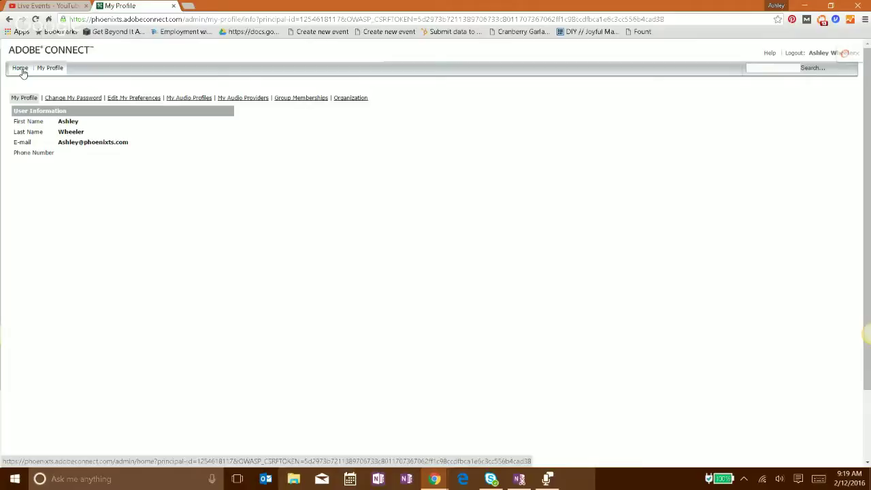
pyautogui.click(22, 70)
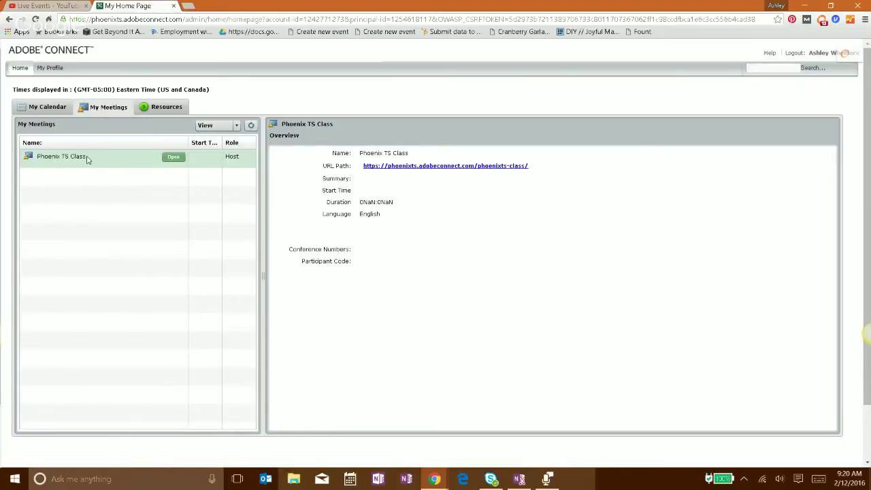
# Step: Open the Phoenix TS Class meeting room through its URL path
pyautogui.click(170, 158)
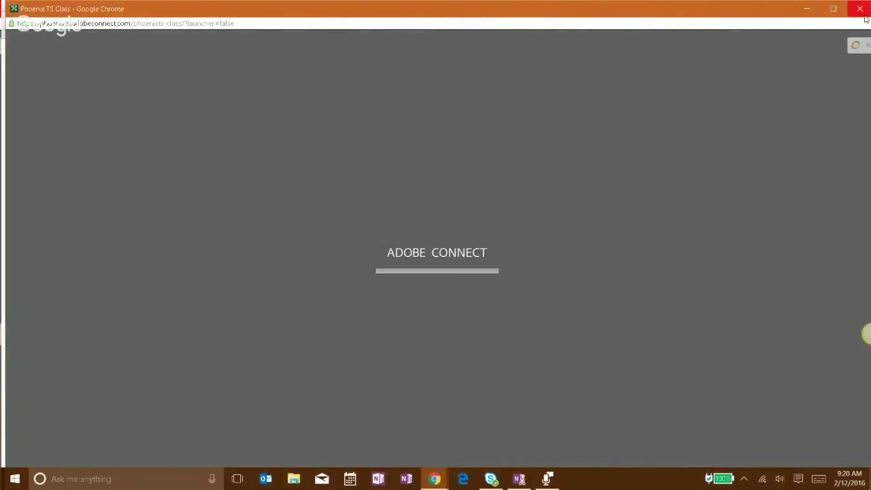
pyautogui.click(860, 9)
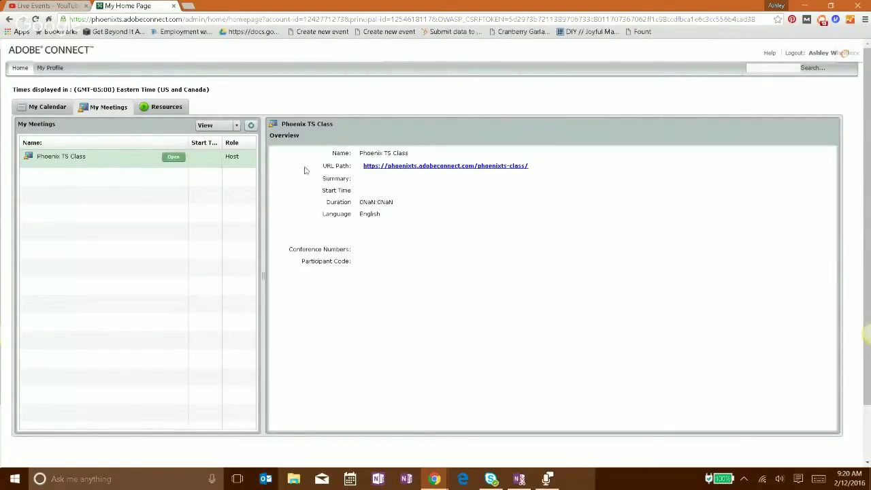
pyautogui.click(433, 166)
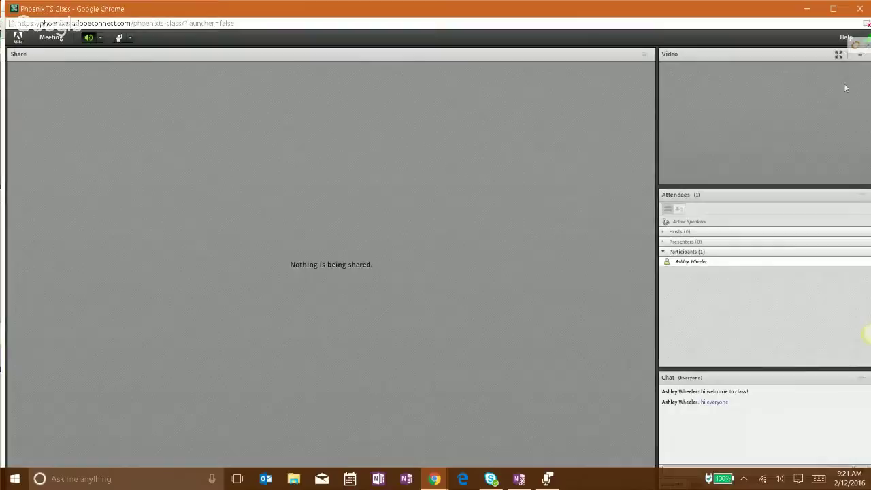
# Step: Look over the options available for the Video pod
pyautogui.click(860, 56)
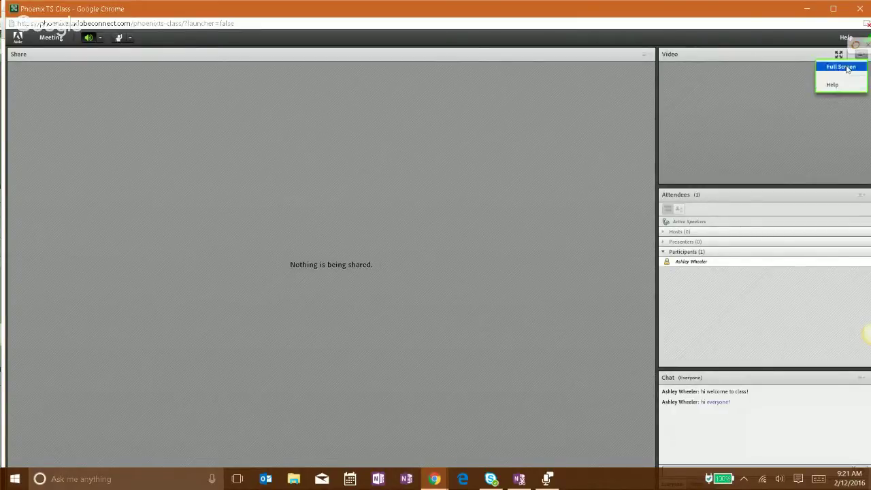
pyautogui.click(803, 110)
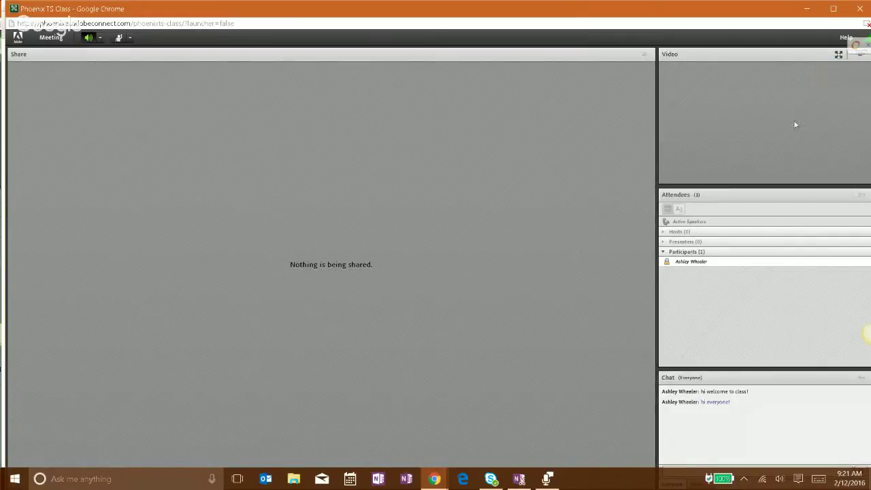
# Step: Switch the Attendees pod to Attendee Status View and look over the pod's options
pyautogui.click(705, 263)
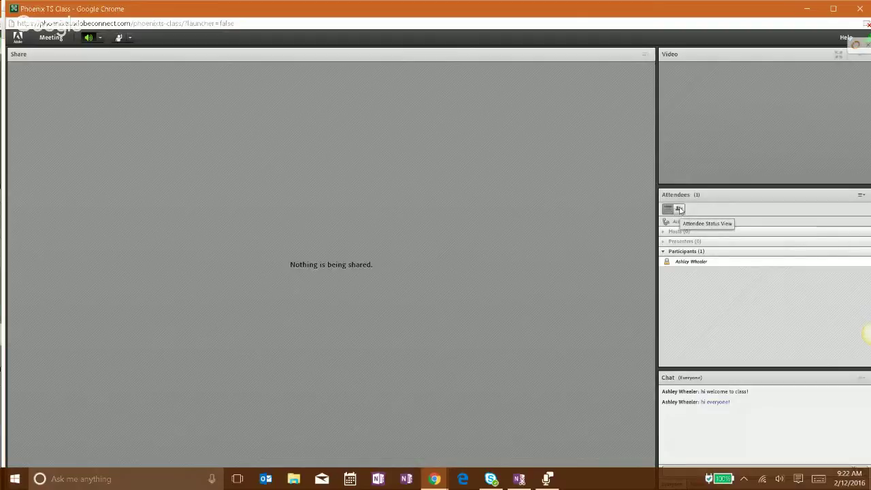
pyautogui.click(679, 209)
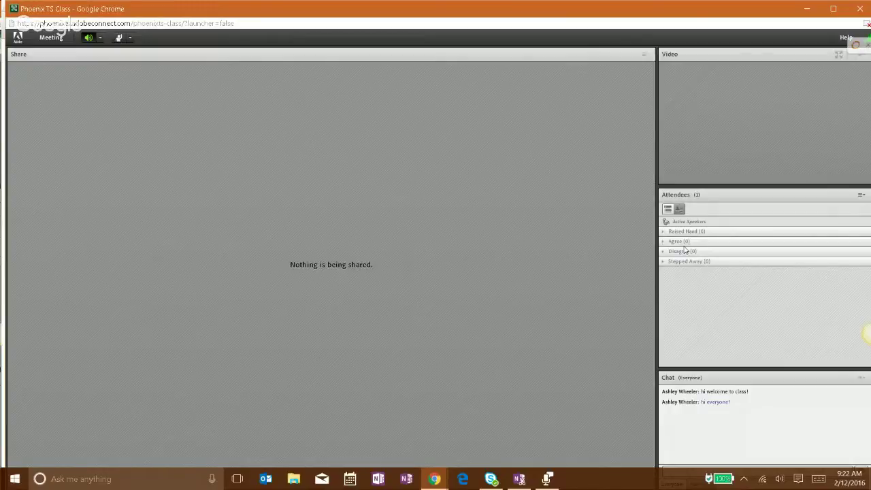
pyautogui.click(861, 194)
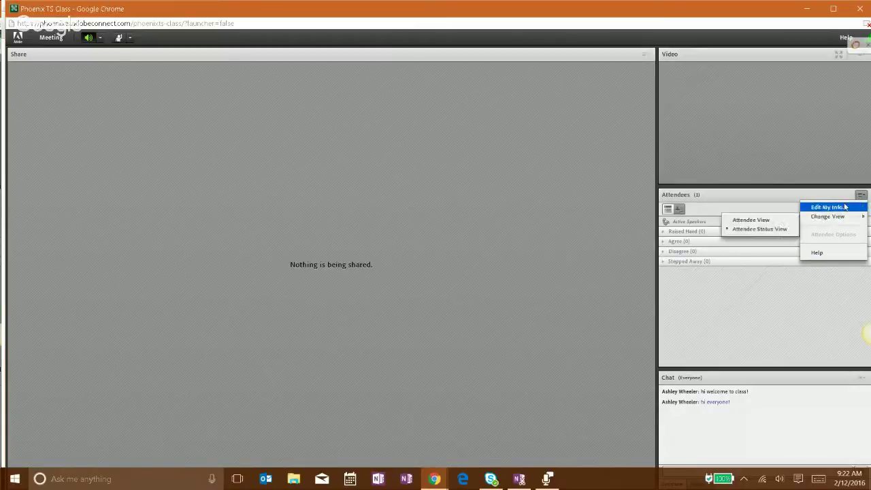
pyautogui.moveTo(842, 216)
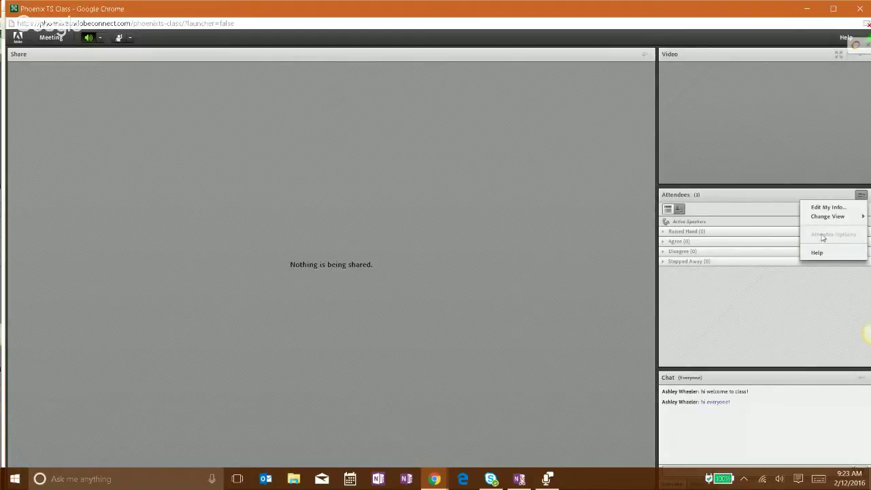
pyautogui.click(808, 292)
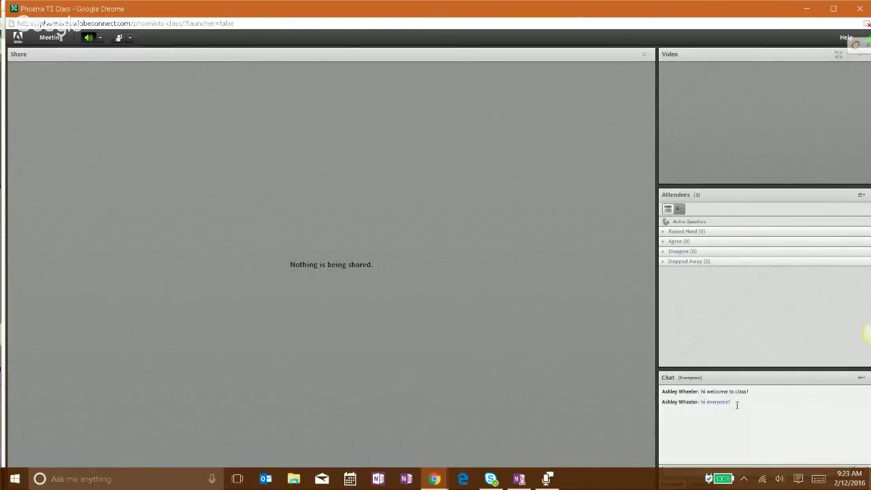
# Step: Start a chat with Presenters in the Chat pod
pyautogui.moveTo(735, 402); pyautogui.dragTo(750, 392)
pyautogui.click(700, 391)
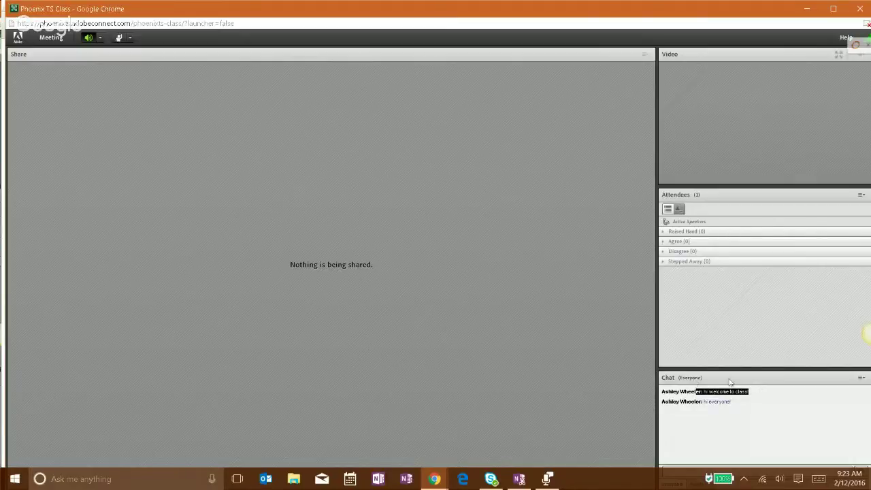
pyautogui.click(862, 378)
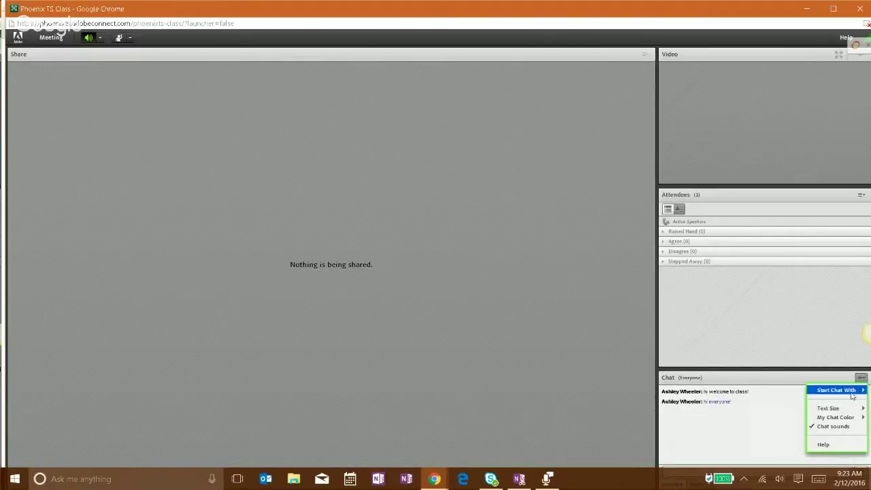
pyautogui.moveTo(847, 393)
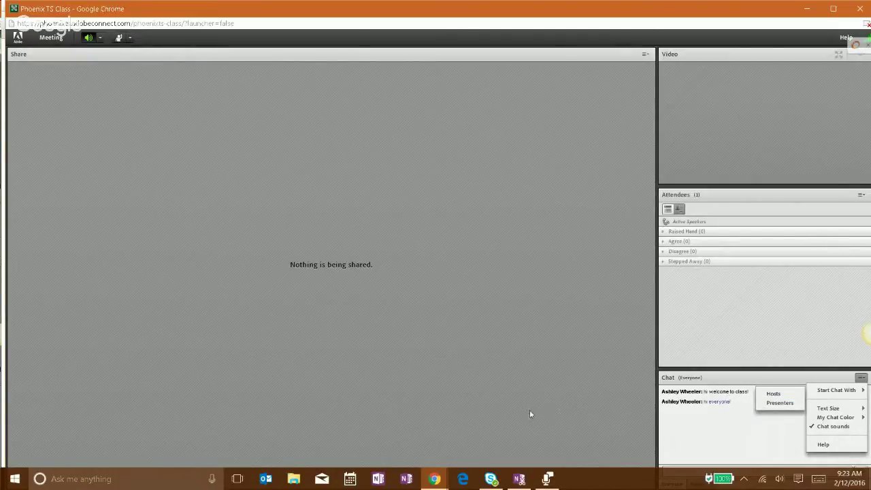
pyautogui.click(783, 404)
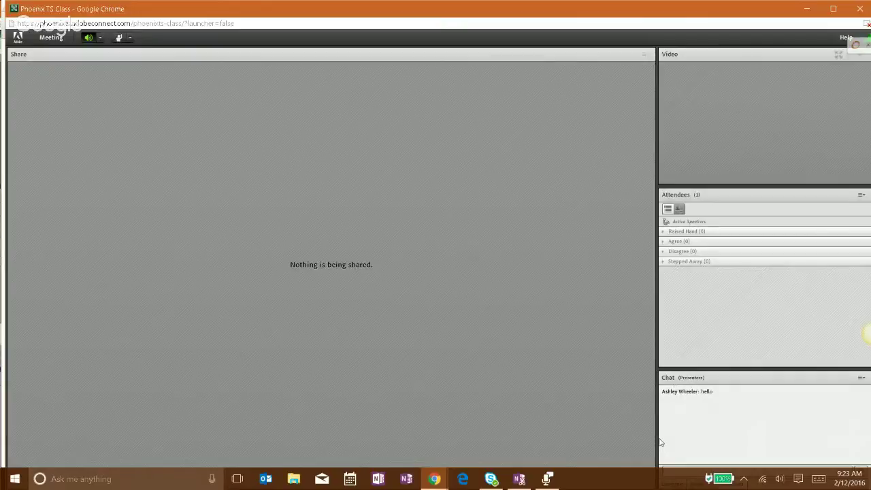
# Step: Set the Chat pod's text size to 16
pyautogui.click(860, 377)
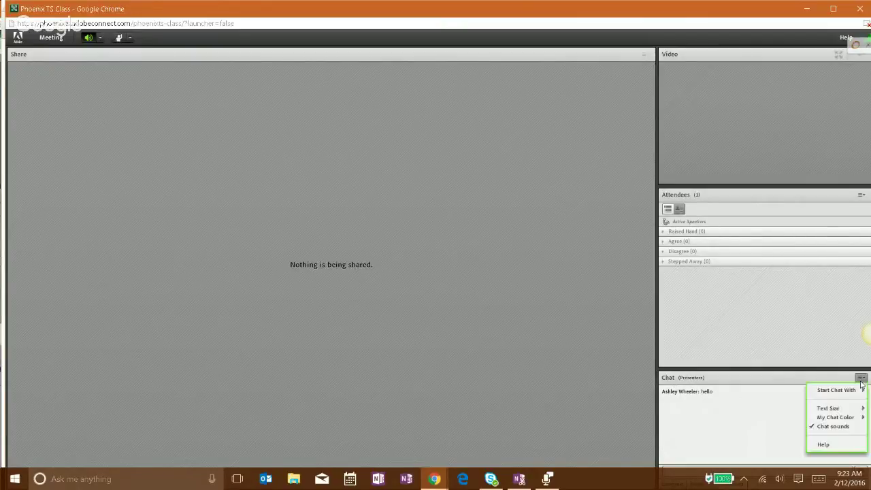
pyautogui.moveTo(854, 407)
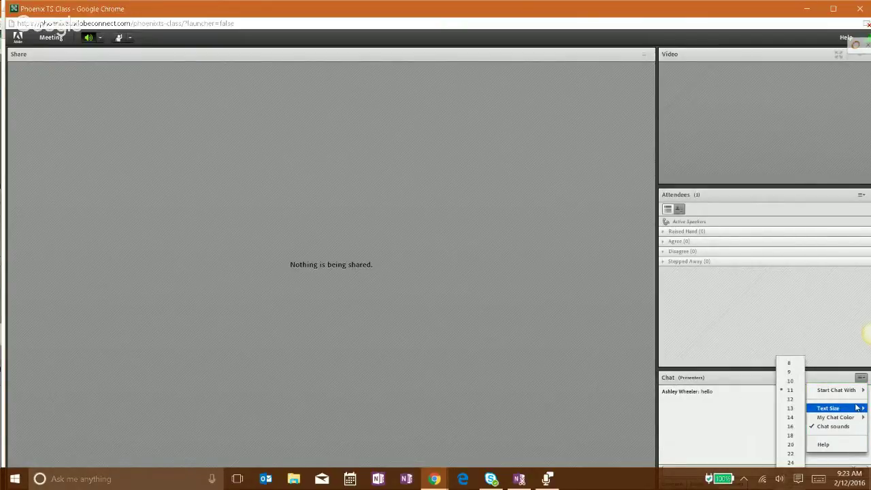
pyautogui.click(791, 426)
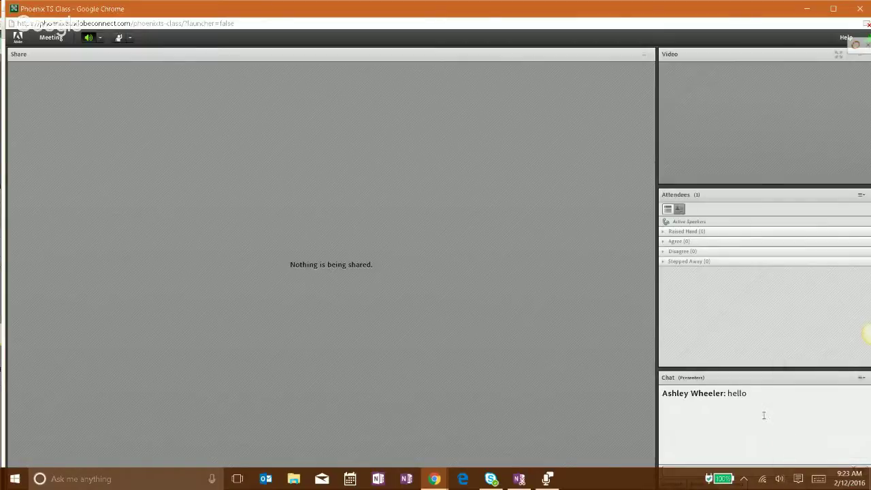
# Step: Turn off the chat sounds and set the personal chat color to Green
pyautogui.click(861, 377)
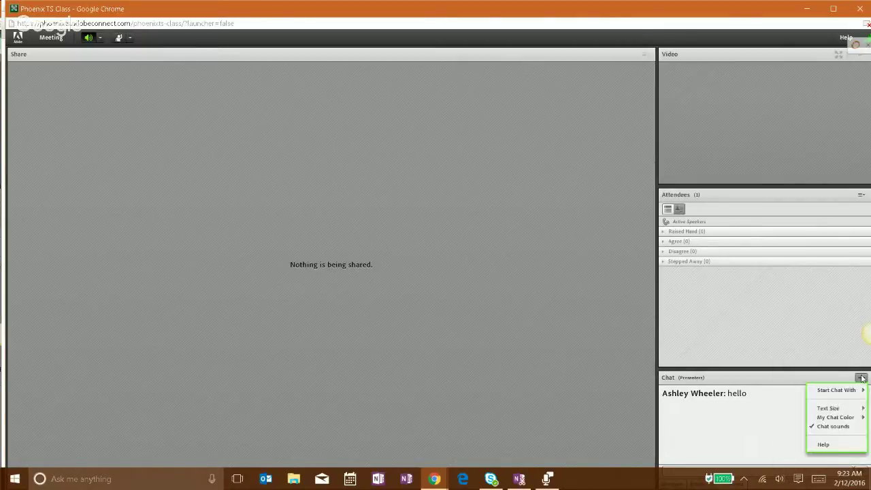
pyautogui.click(827, 426)
pyautogui.click(861, 378)
pyautogui.moveTo(834, 417)
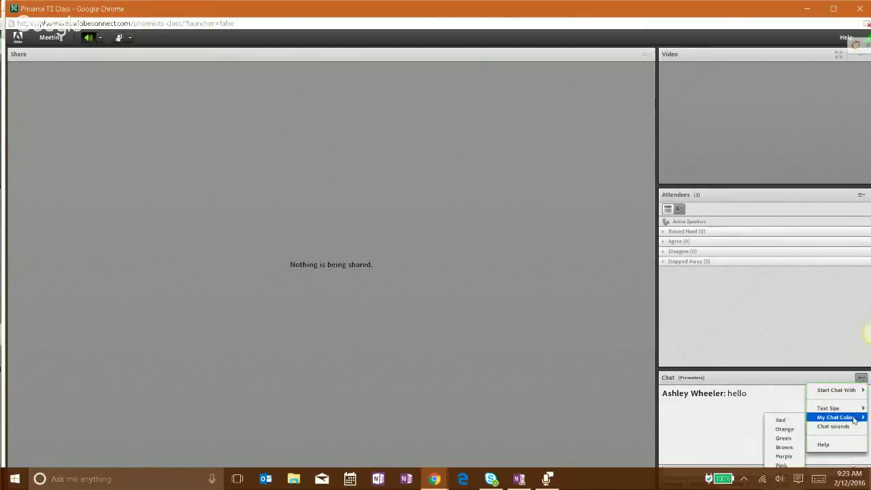
pyautogui.click(786, 439)
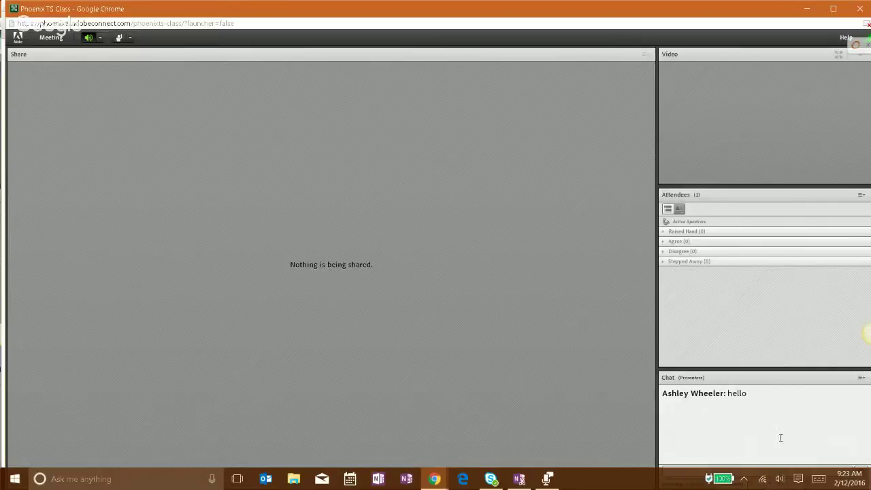
# Step: Send the message "thanks for putting on a great class" in the Presenters chat
pyautogui.click(861, 377)
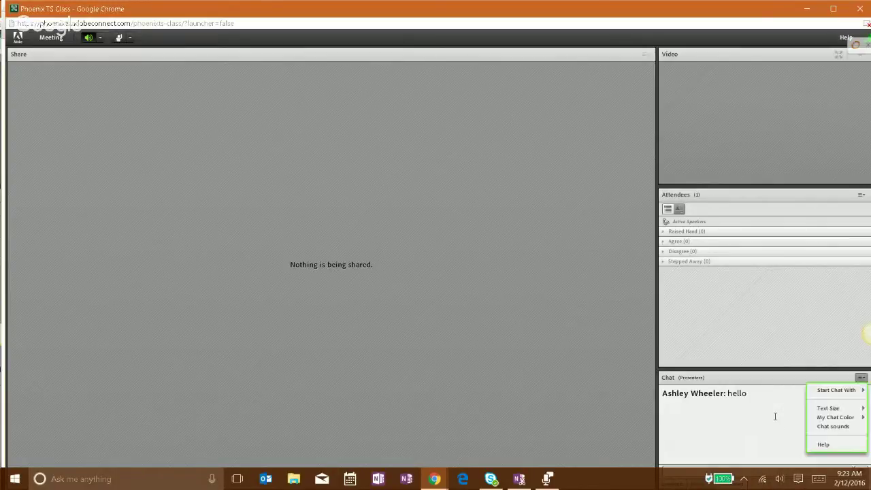
pyautogui.click(677, 470)
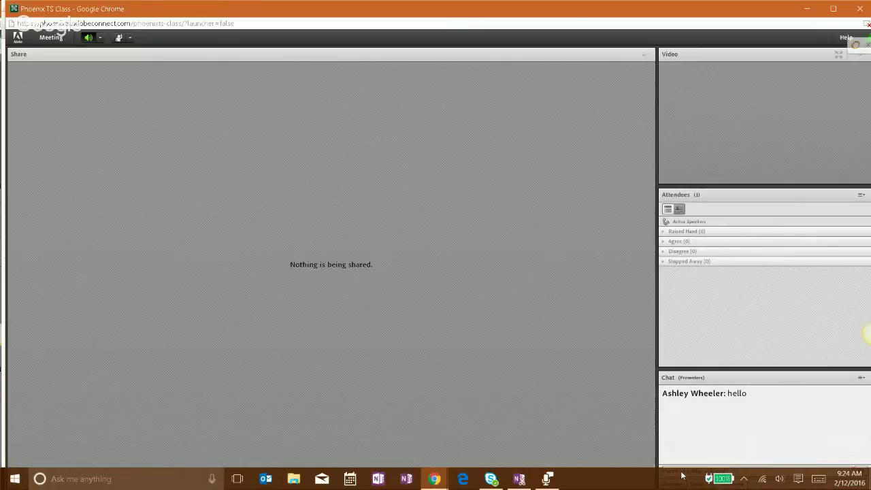
pyautogui.press('Return')
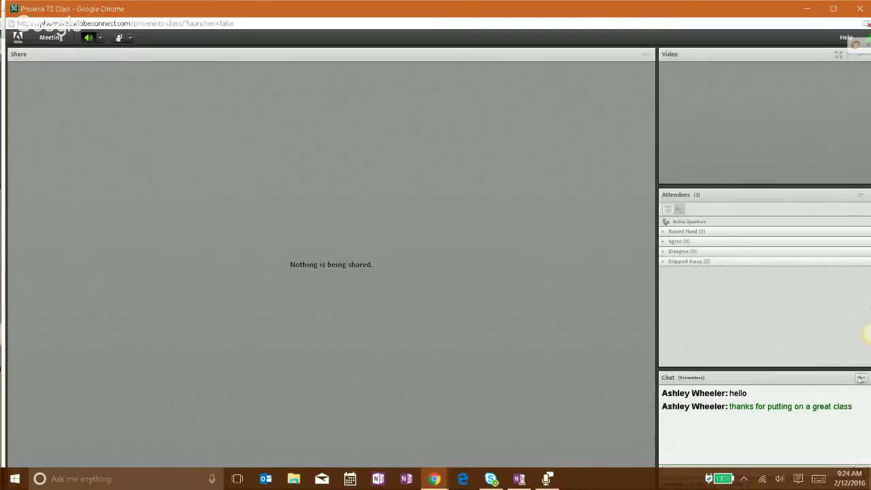
# Step: Turn the chat sounds back on and check the setting in the Chat pod's options
pyautogui.click(861, 378)
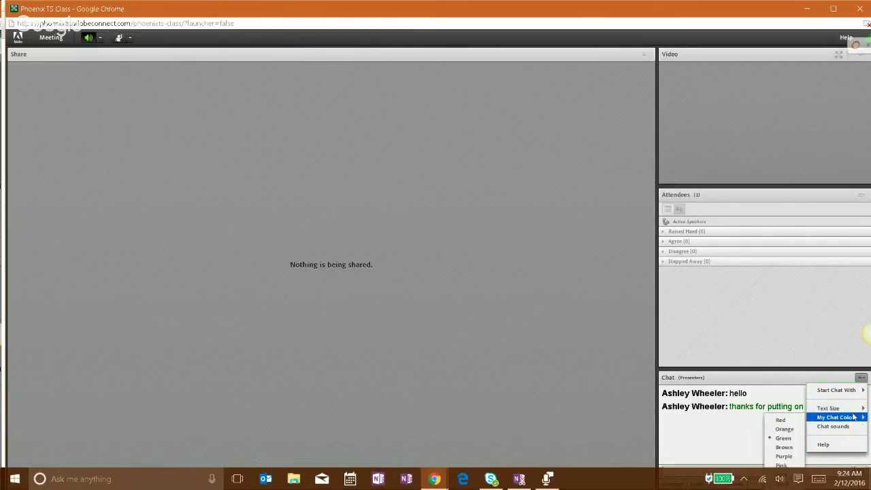
pyautogui.click(839, 426)
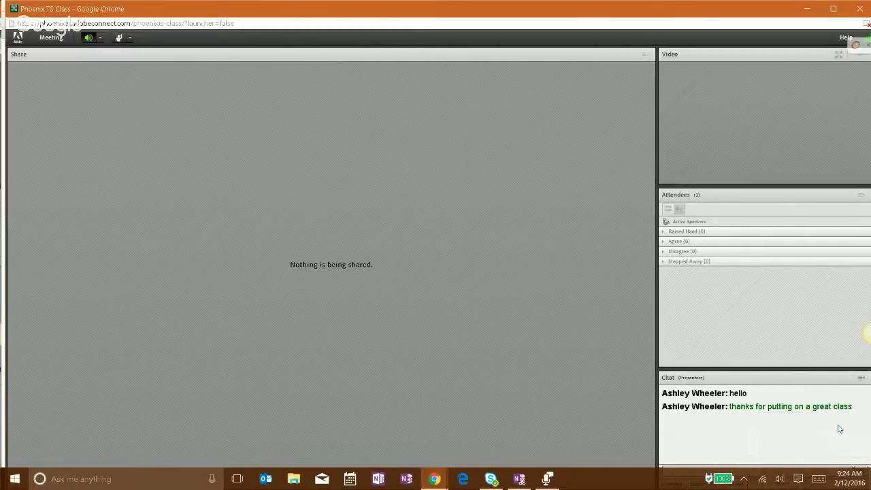
pyautogui.click(861, 378)
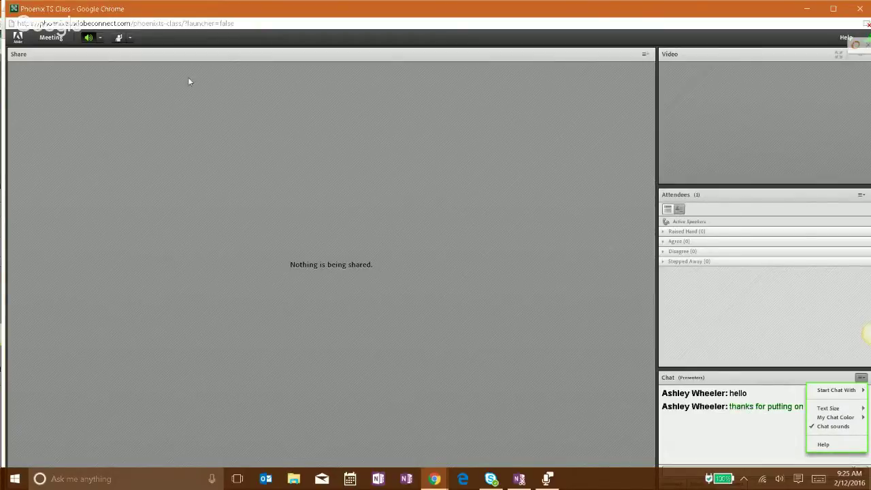
# Step: Raise a hand in the meeting using the attendee status options
pyautogui.click(128, 39)
pyautogui.click(128, 38)
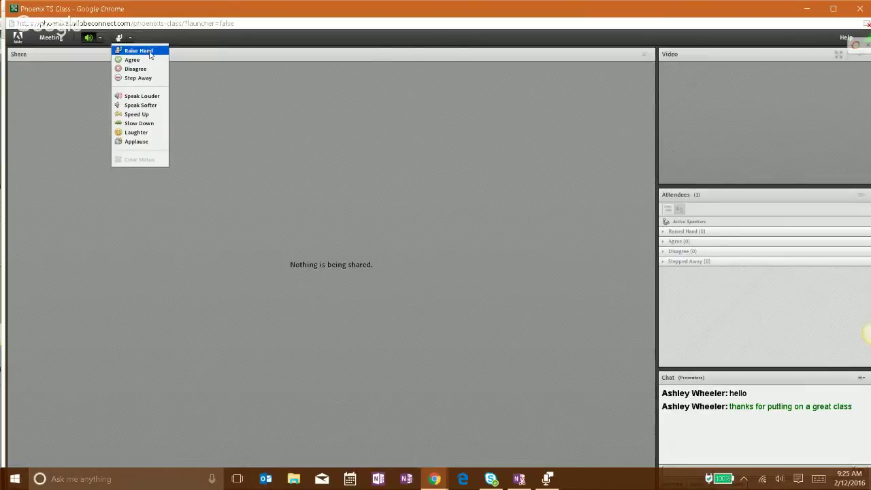
pyautogui.click(143, 51)
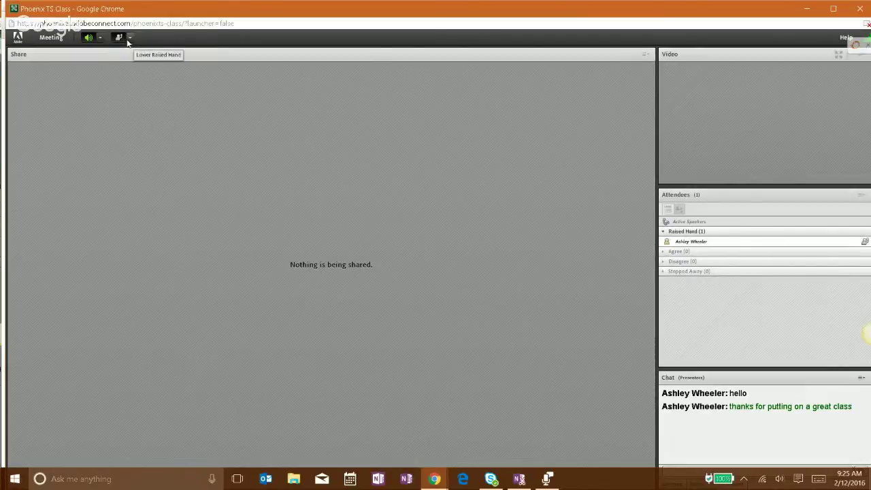
# Step: Set the attendee status to Agree, and change it to Disagree
pyautogui.click(128, 39)
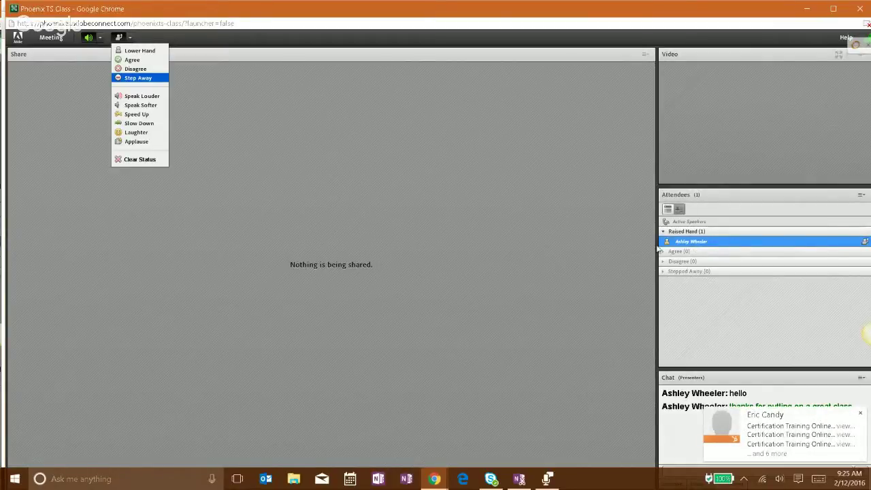
pyautogui.click(144, 60)
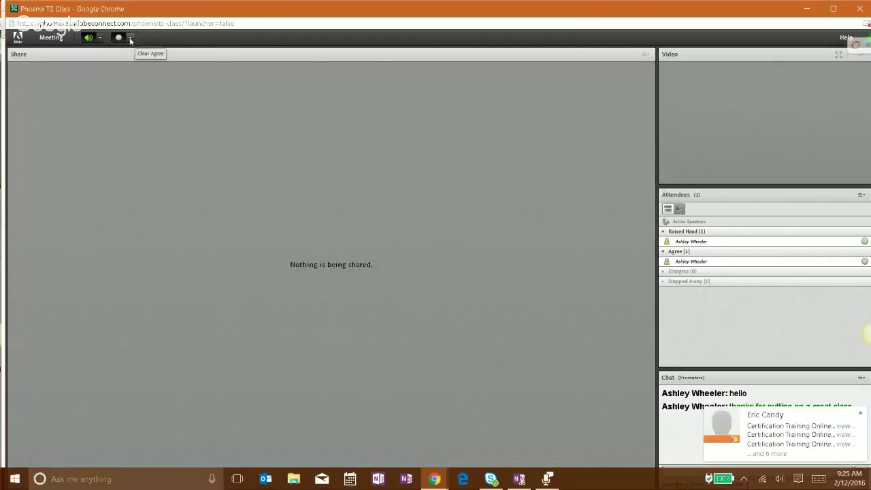
pyautogui.click(128, 38)
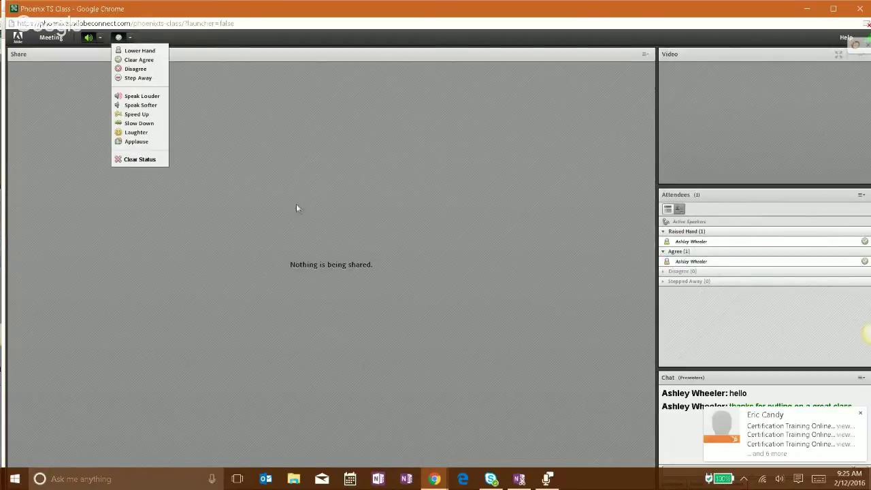
pyautogui.click(136, 69)
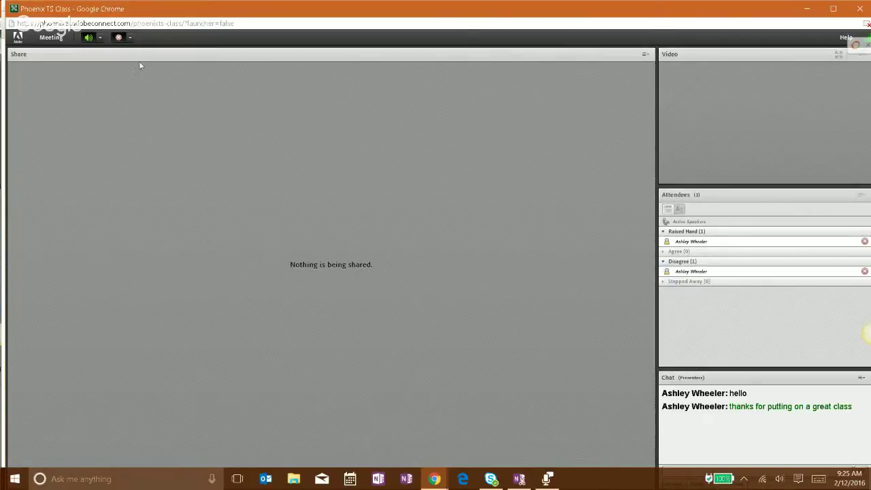
# Step: Set the attendee status to Step Away, and clear the status
pyautogui.click(129, 37)
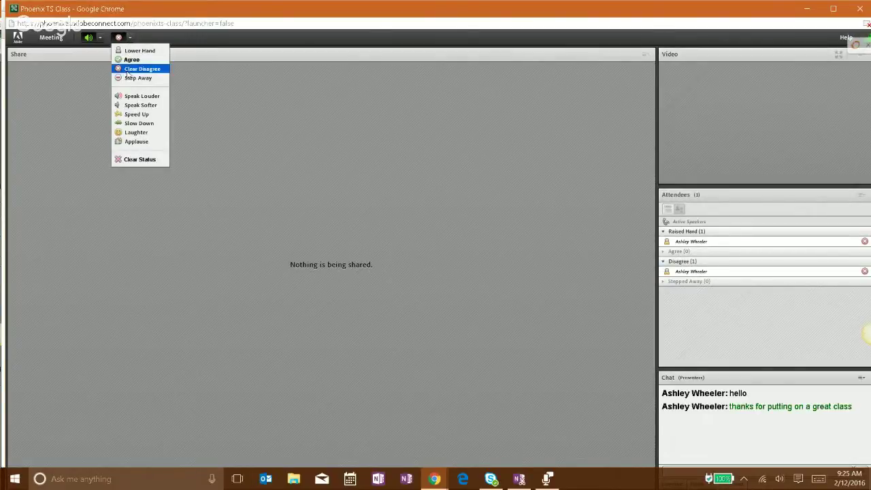
pyautogui.click(138, 78)
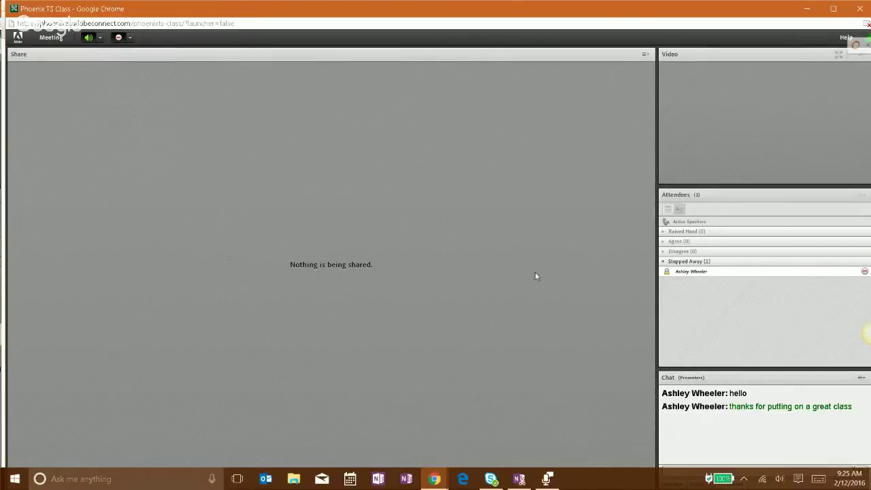
pyautogui.click(129, 37)
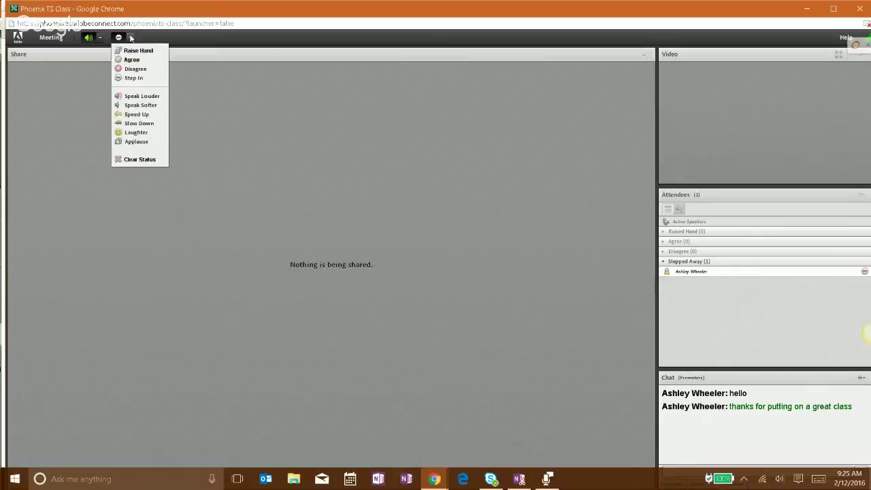
pyautogui.click(149, 160)
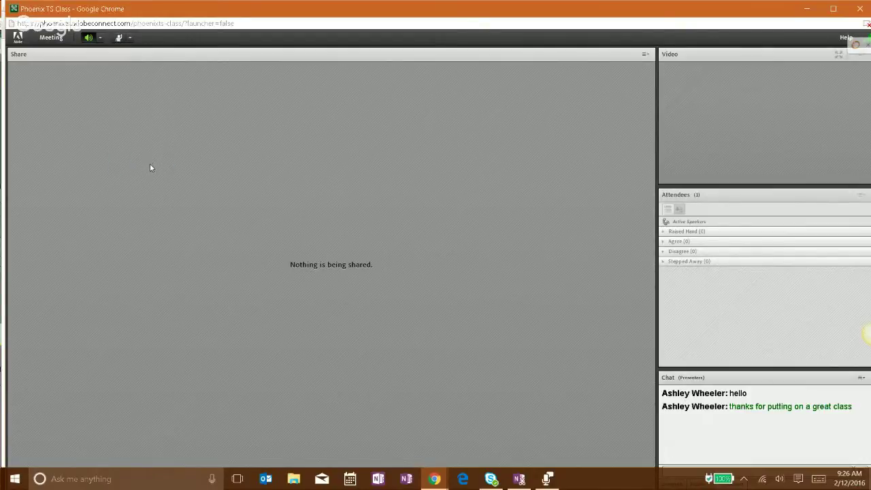